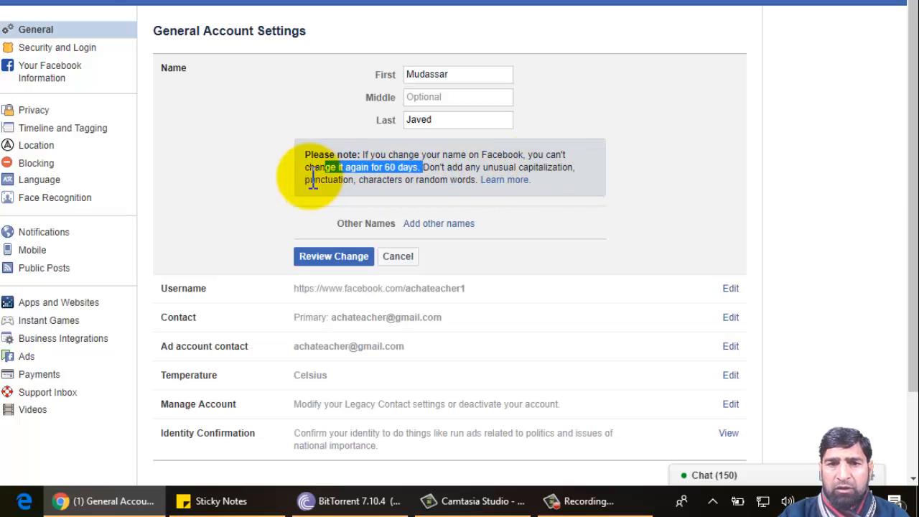
Discard the name edit and check the username's availability without its trailing 1 and with the 1 restored.
click(402, 260)
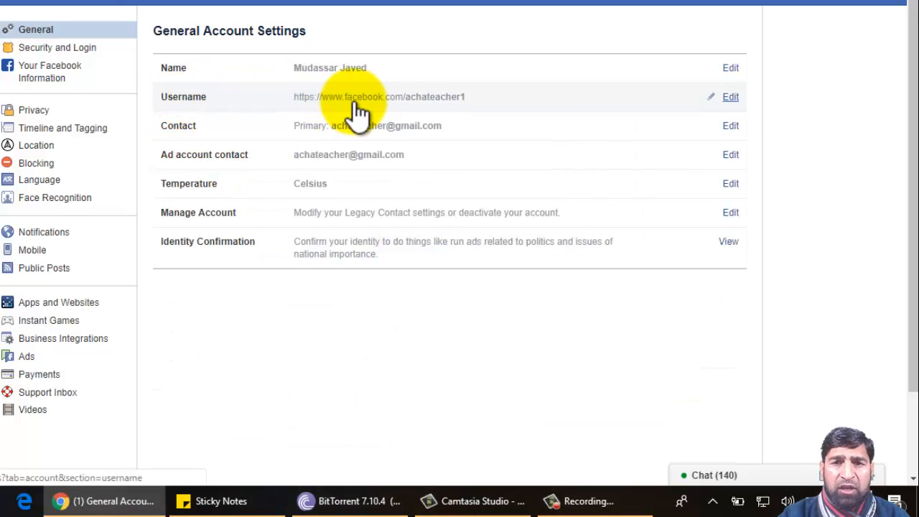
click(357, 111)
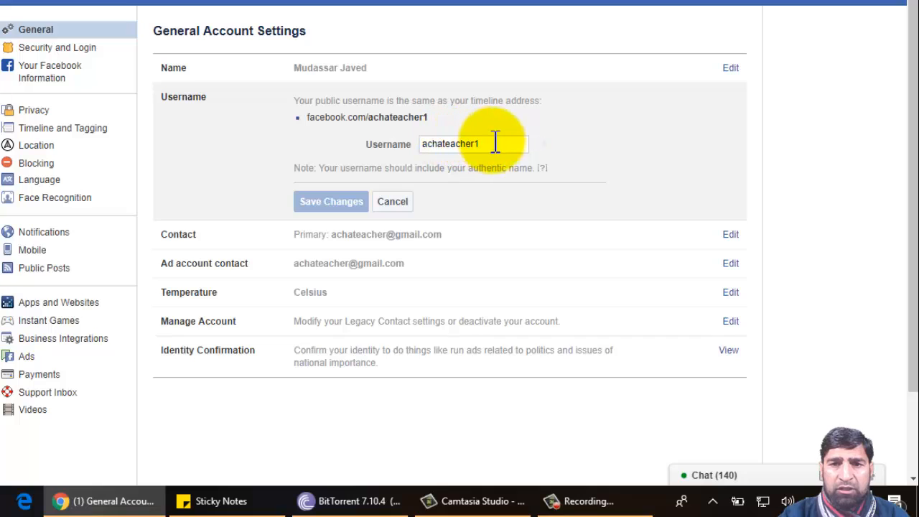
drag(481, 144, 421, 144)
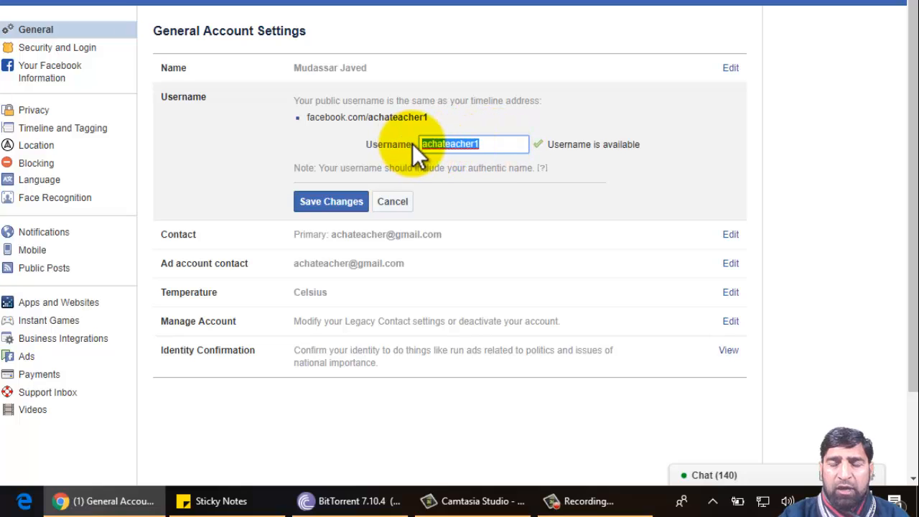
click(499, 144)
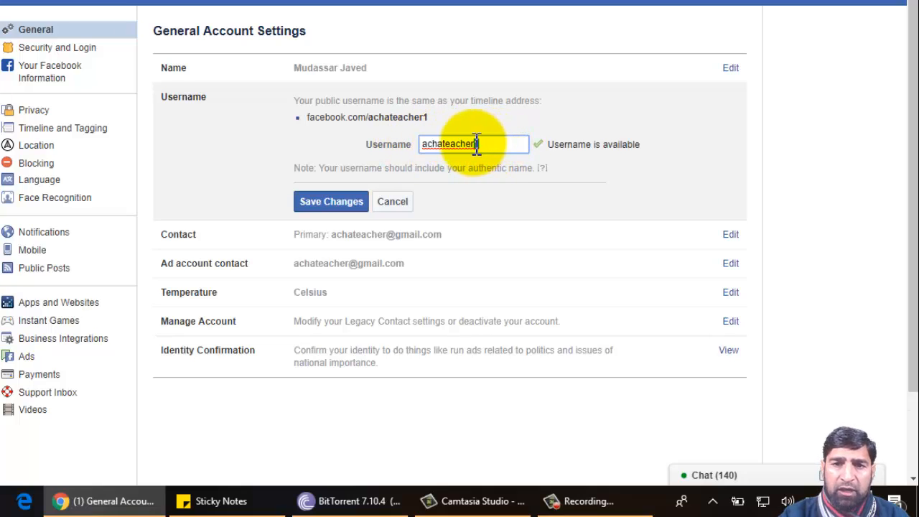
key(BackSpace)
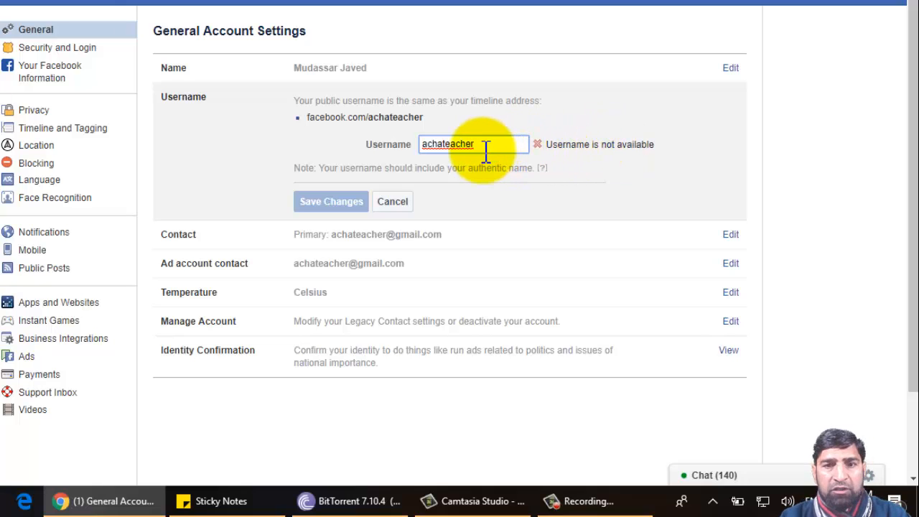
text(1)
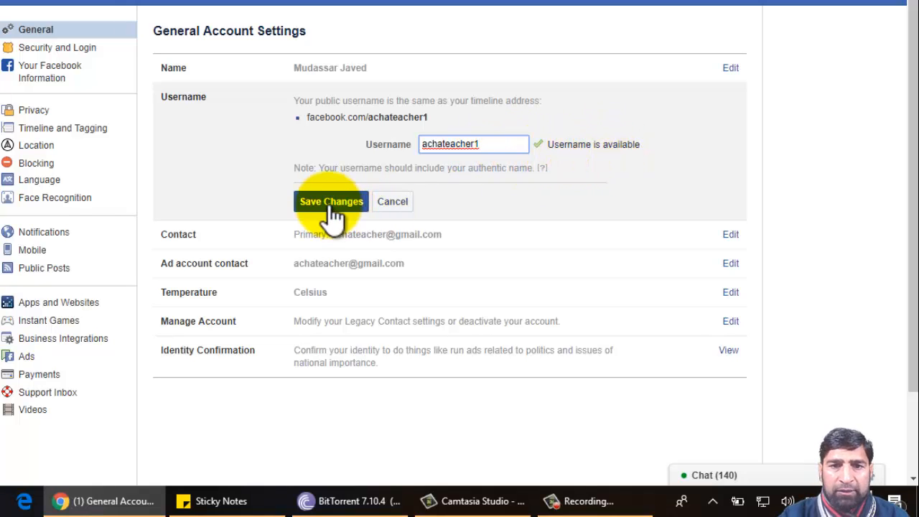
Try to save the username, authorising it with the account password, and cancel the username edit.
click(331, 207)
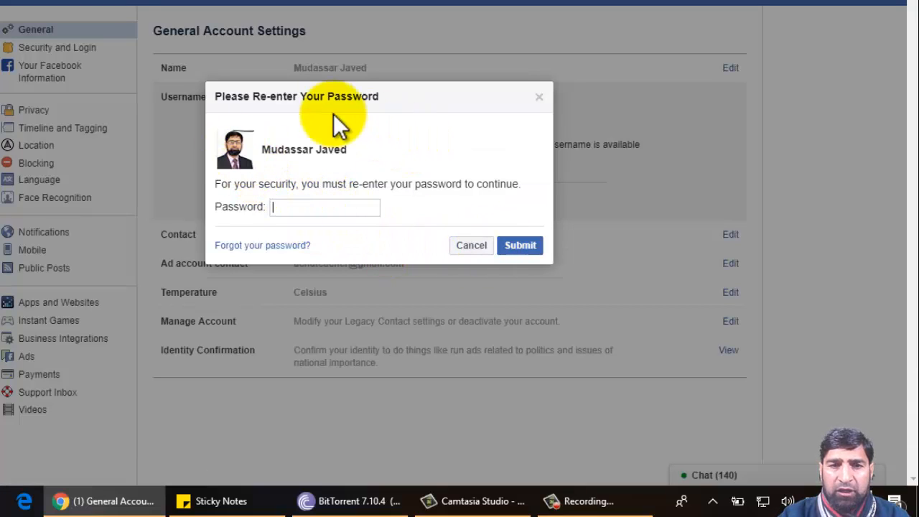
triple_click(416, 87)
click(393, 105)
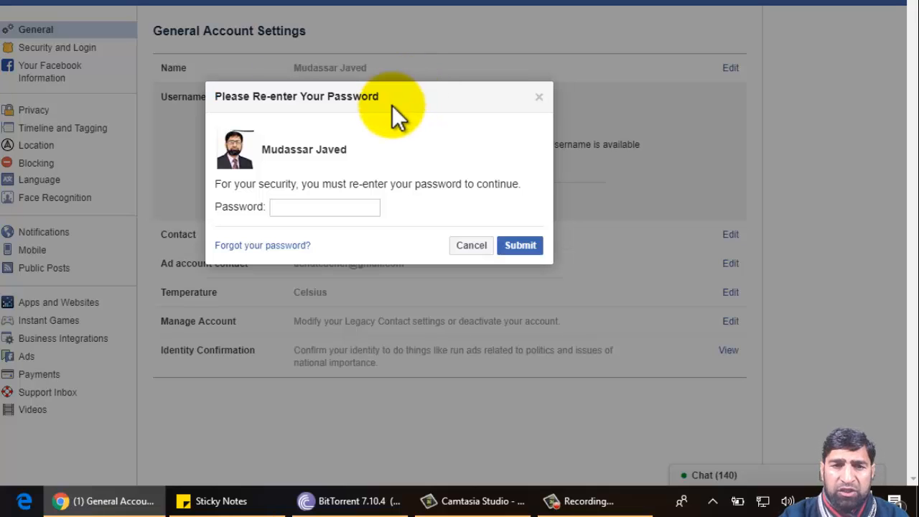
click(296, 207)
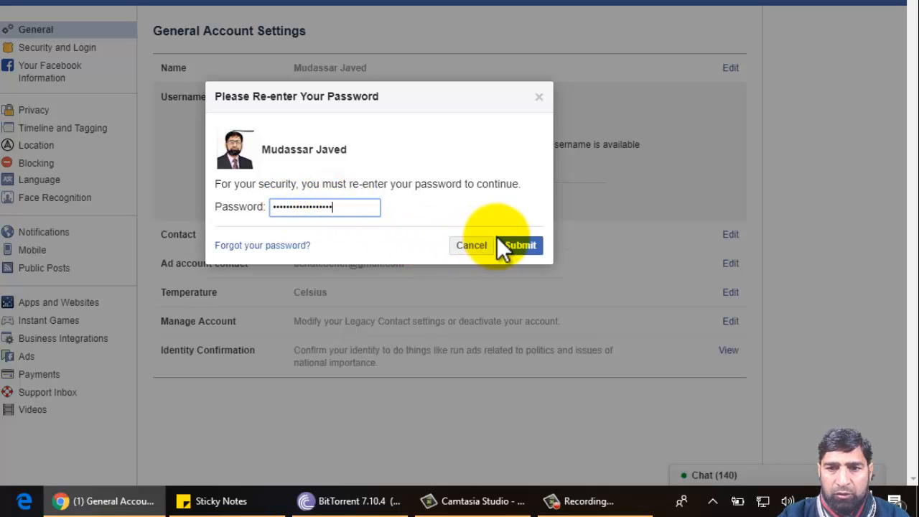
click(513, 246)
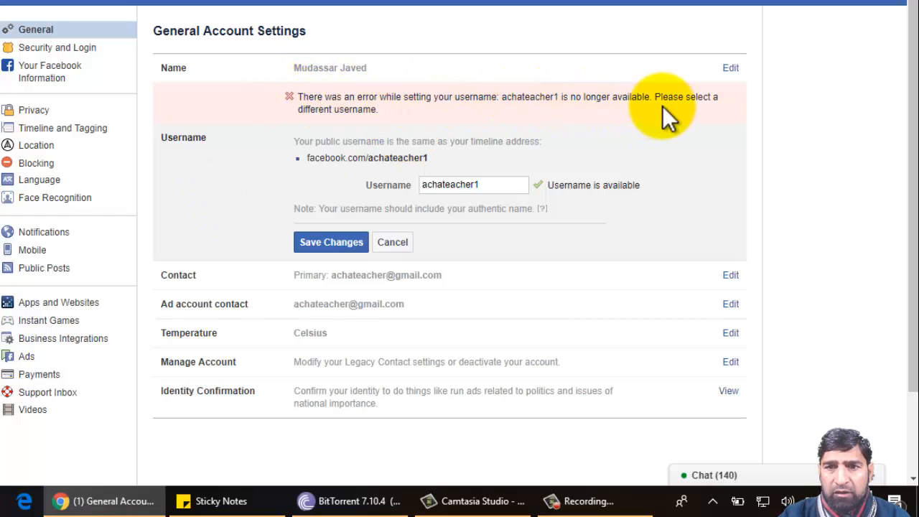
click(497, 186)
click(393, 244)
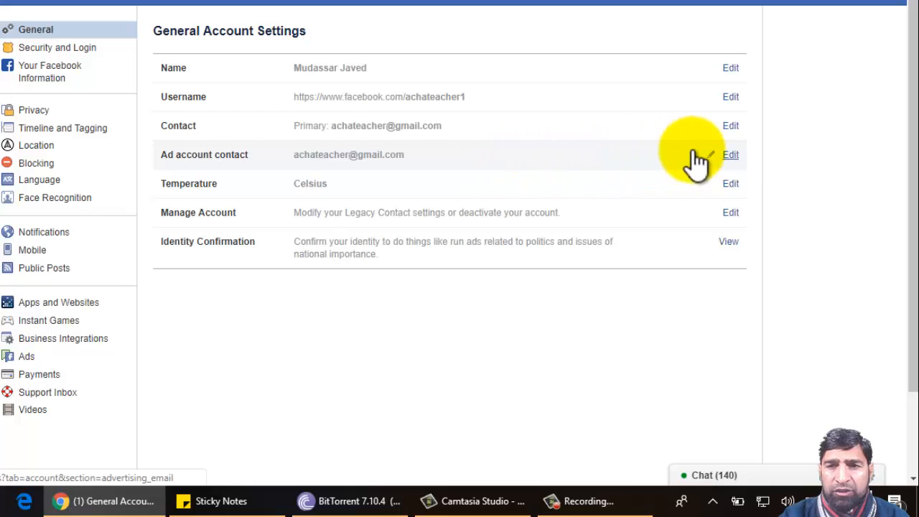
View the ad account contact details and the legacy contact options under Manage Account.
click(730, 155)
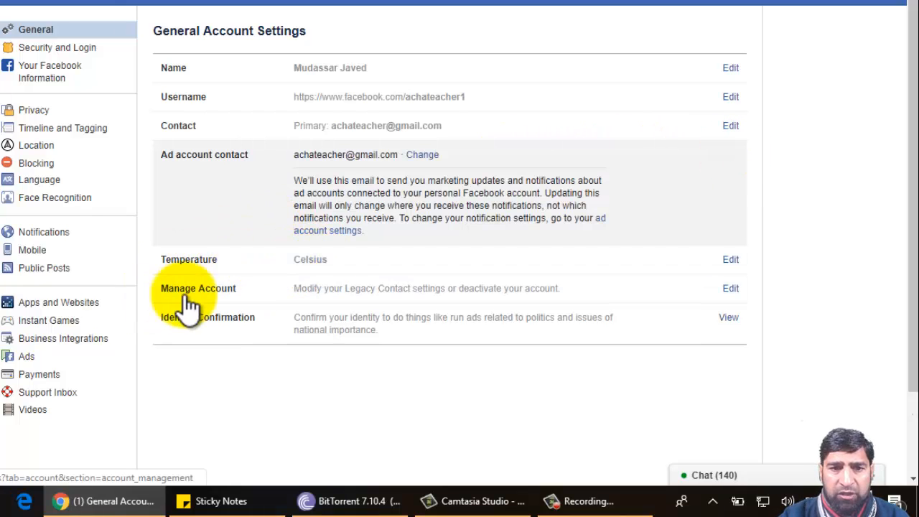
click(731, 289)
scroll(572, 305, down, 3)
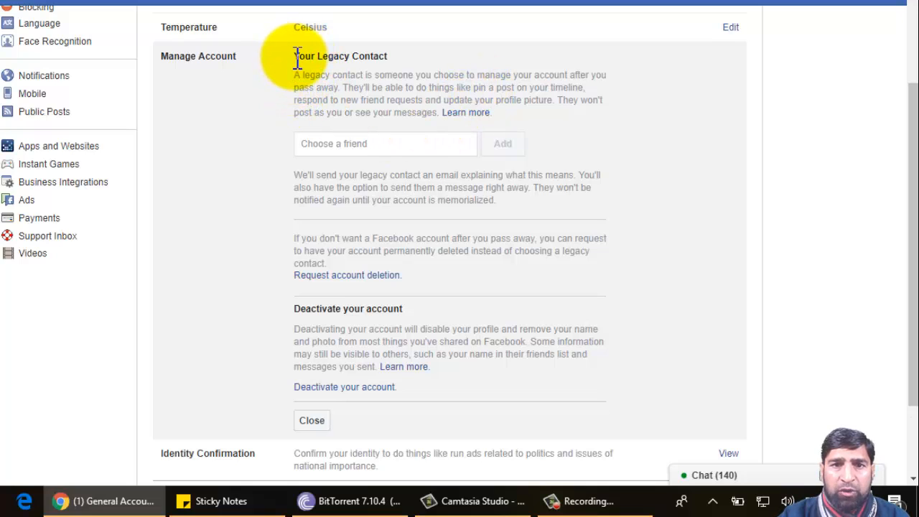
drag(296, 58, 414, 56)
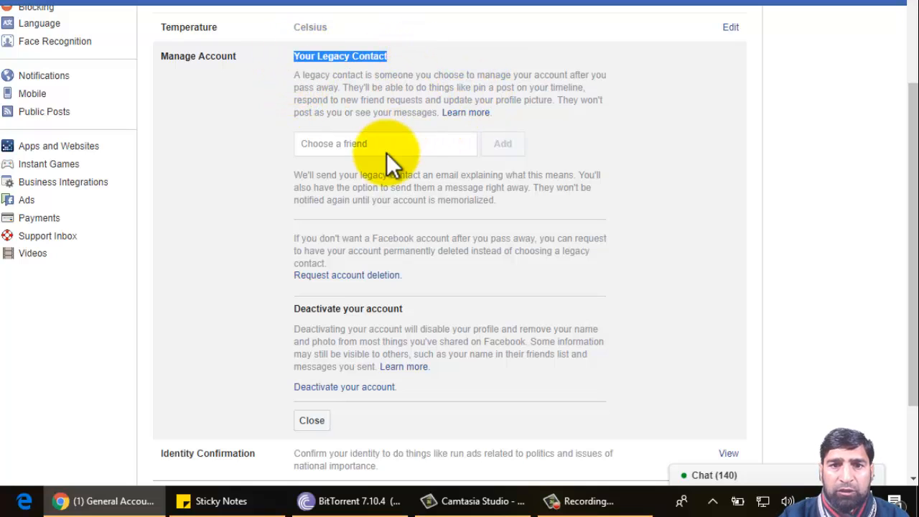
Search for a friend by name and select the first match as the proposed legacy contact.
click(365, 144)
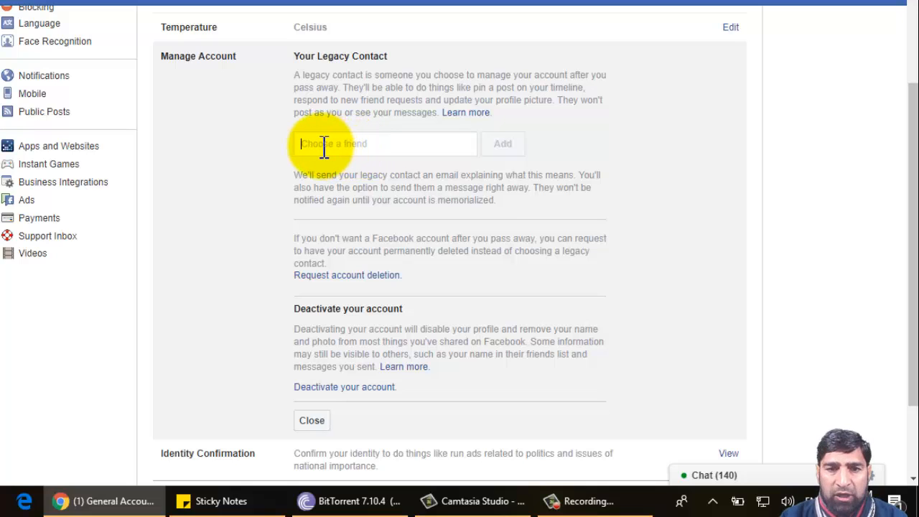
text(taj)
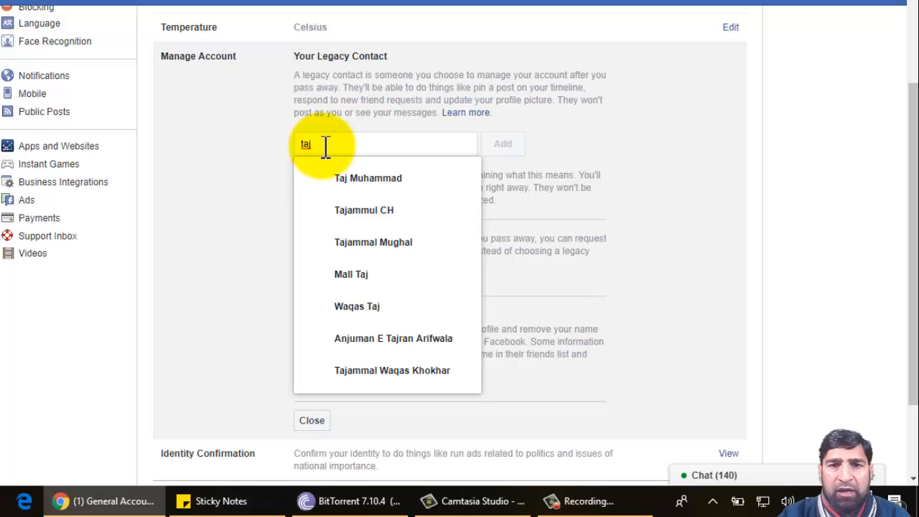
click(375, 180)
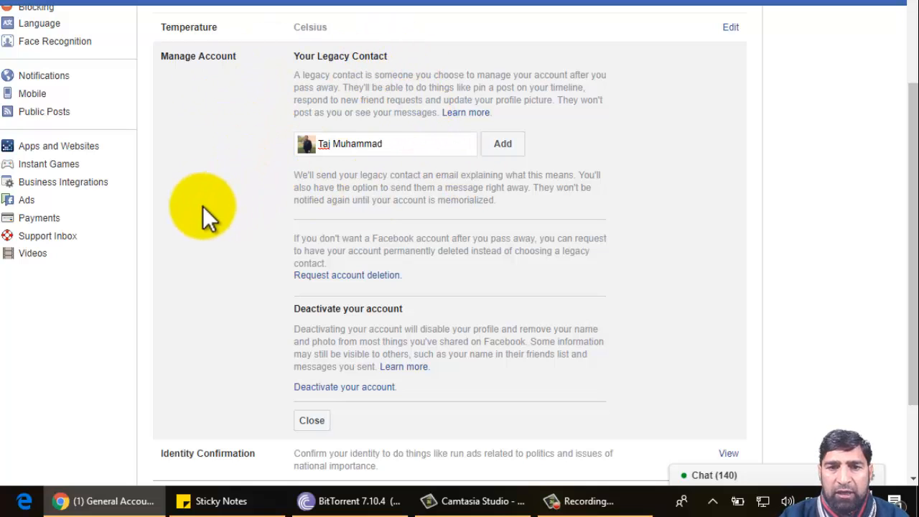
View the request to delete the account after death, cancel it, and close the Manage Account section.
click(374, 279)
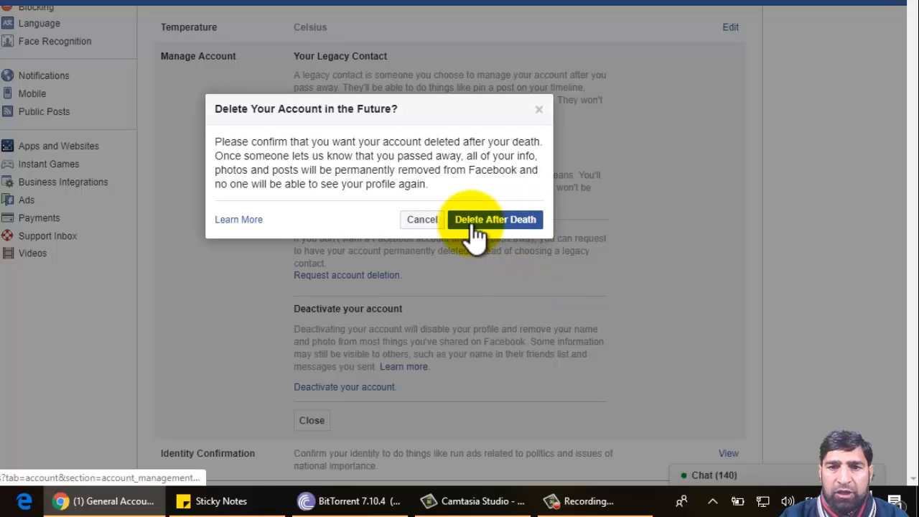
click(421, 221)
scroll(481, 366, down, 3)
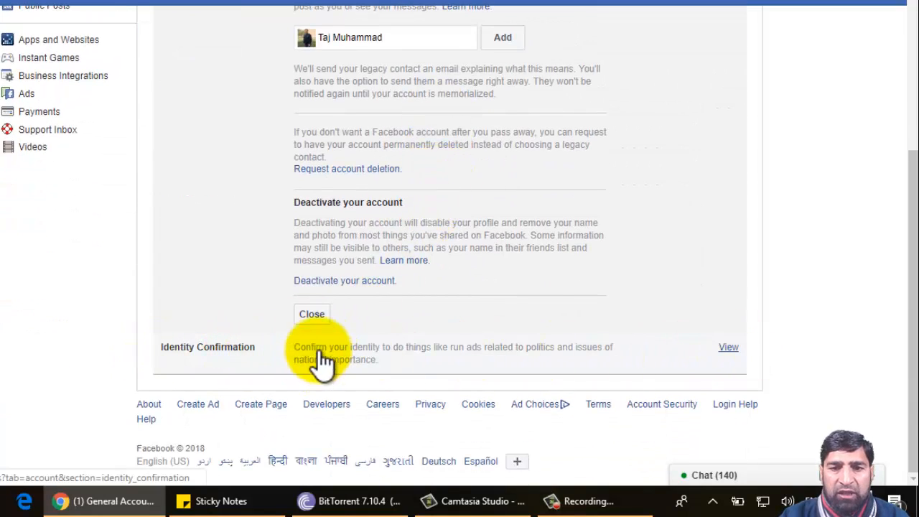
click(318, 316)
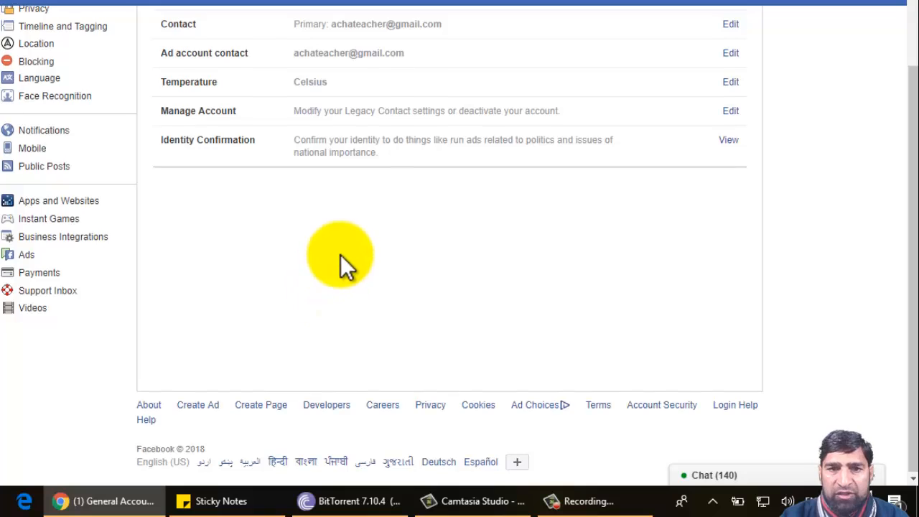
Open Identity Confirmation and start it for Running Ads Related to Politics or National Issues.
scroll(341, 266, up, 2)
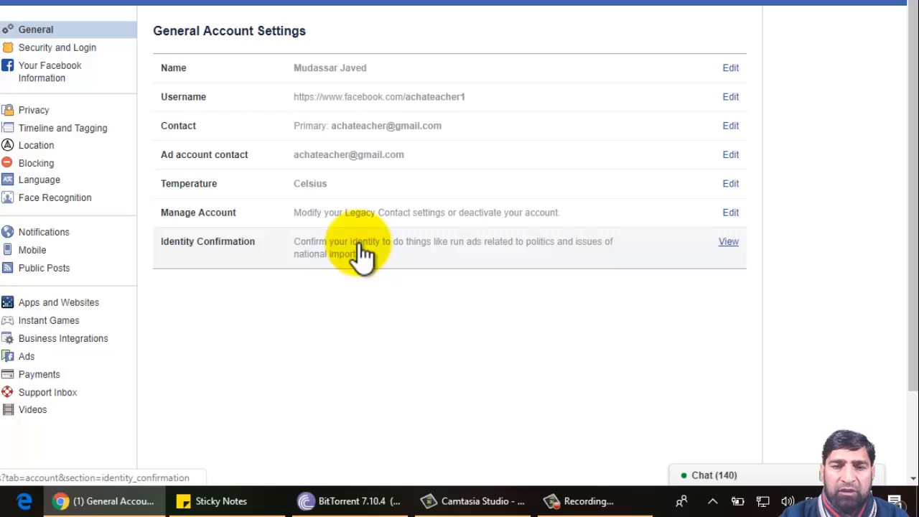
click(361, 246)
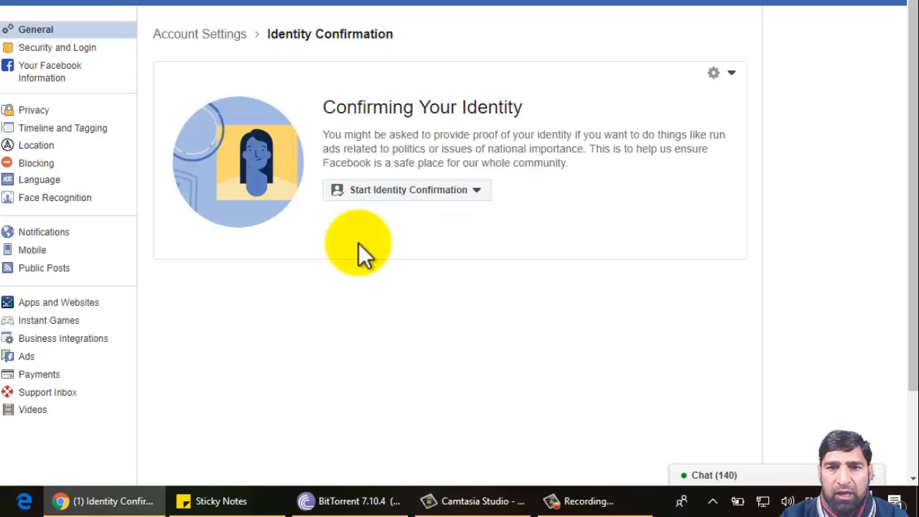
click(469, 194)
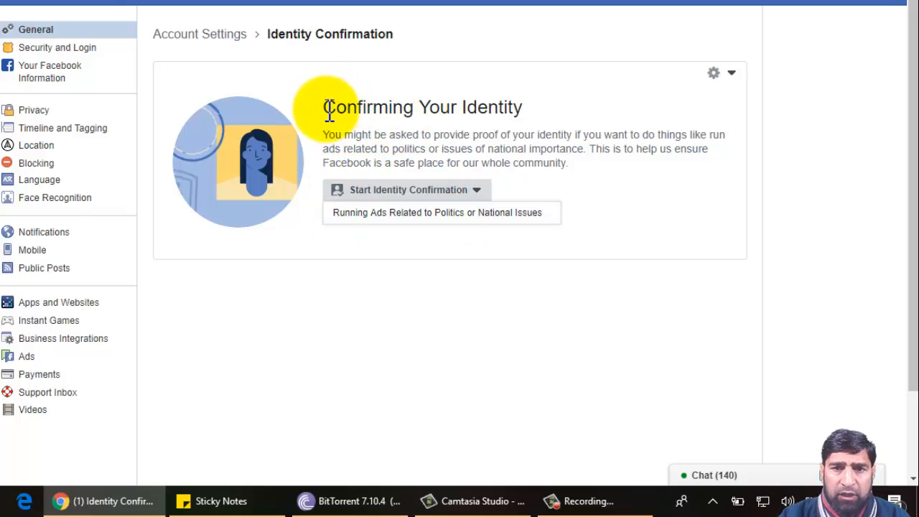
drag(327, 108, 530, 115)
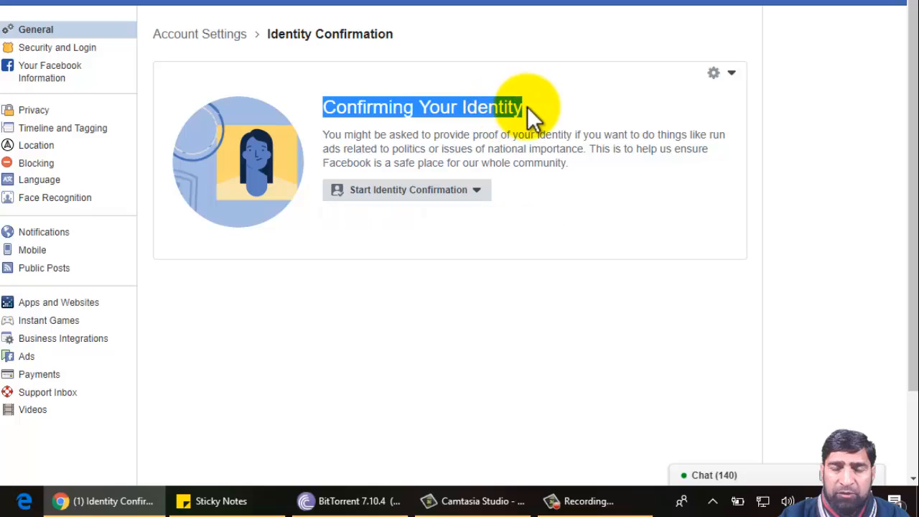
triple_click(397, 105)
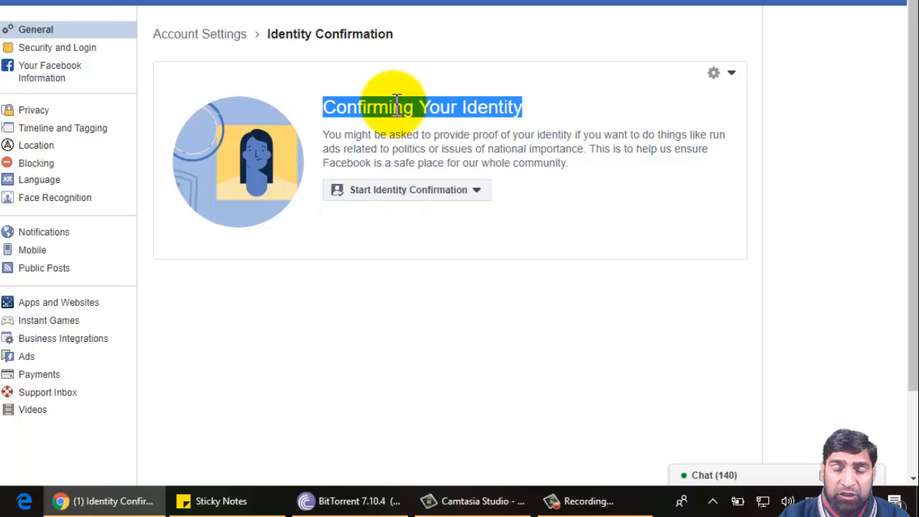
click(447, 198)
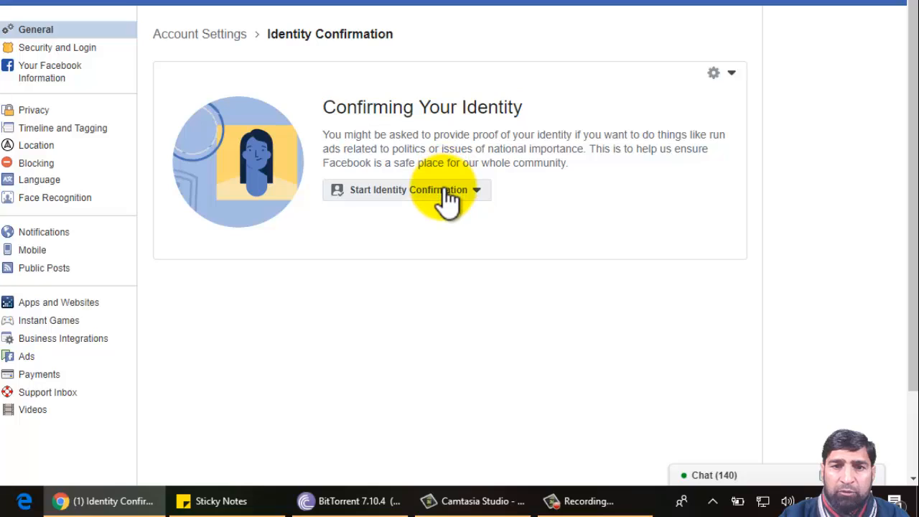
click(446, 195)
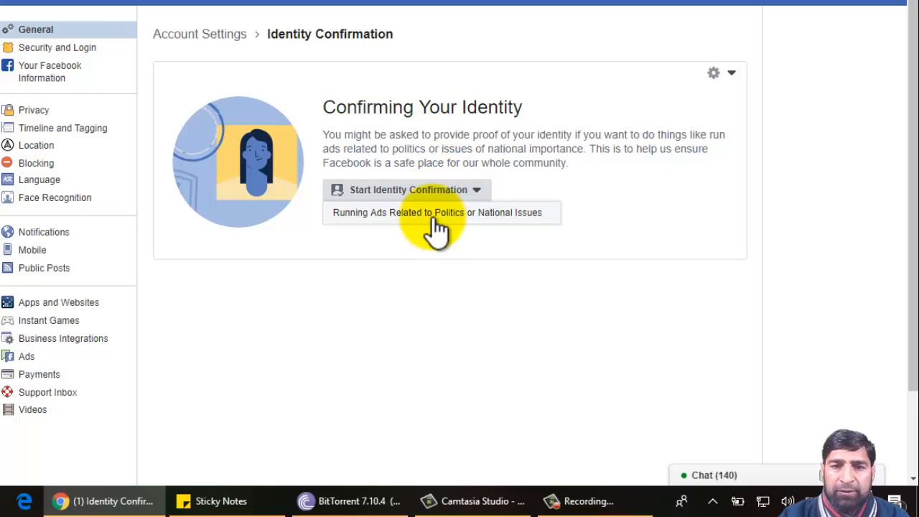
click(434, 219)
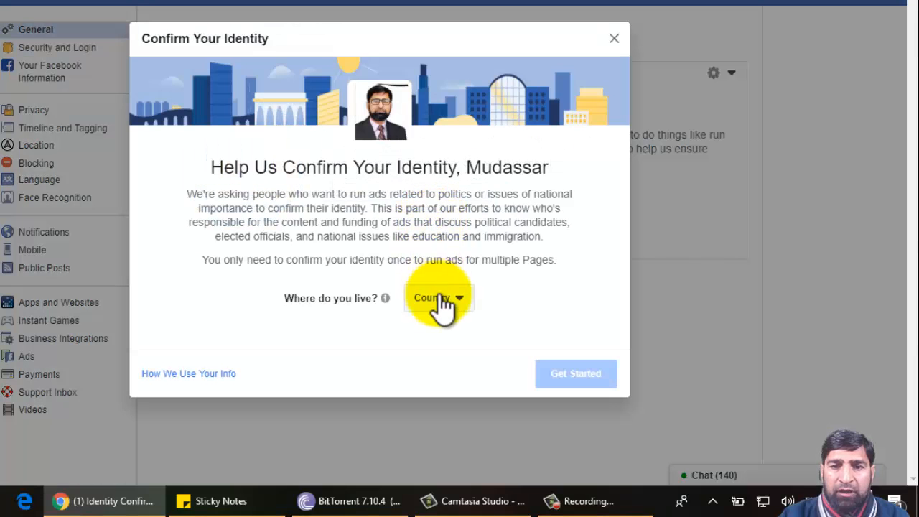
Examine the country choices and the explanatory text for confirming identity, and close the dialog without choosing a country.
click(441, 301)
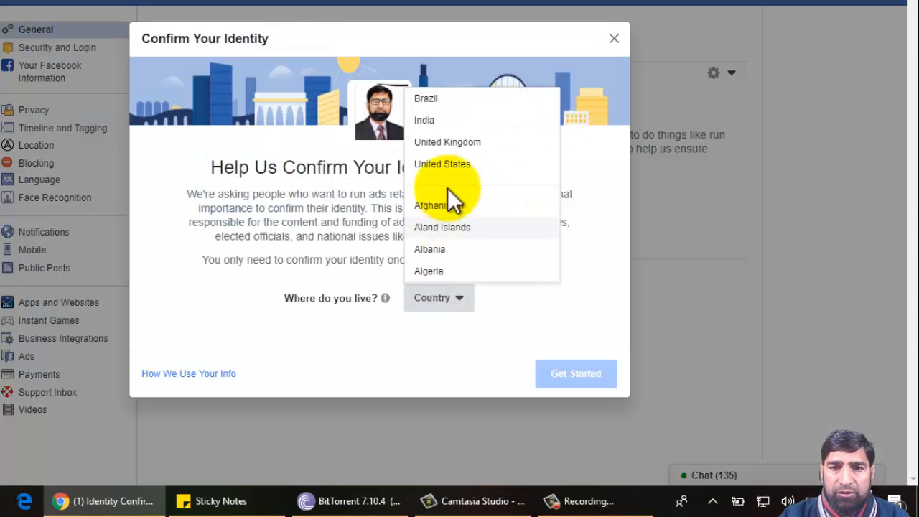
click(349, 312)
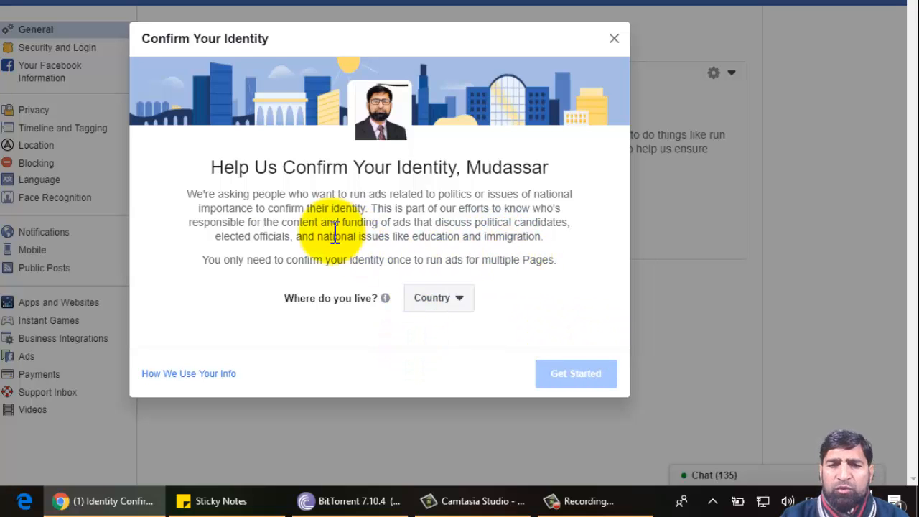
triple_click(359, 197)
drag(359, 196, 550, 259)
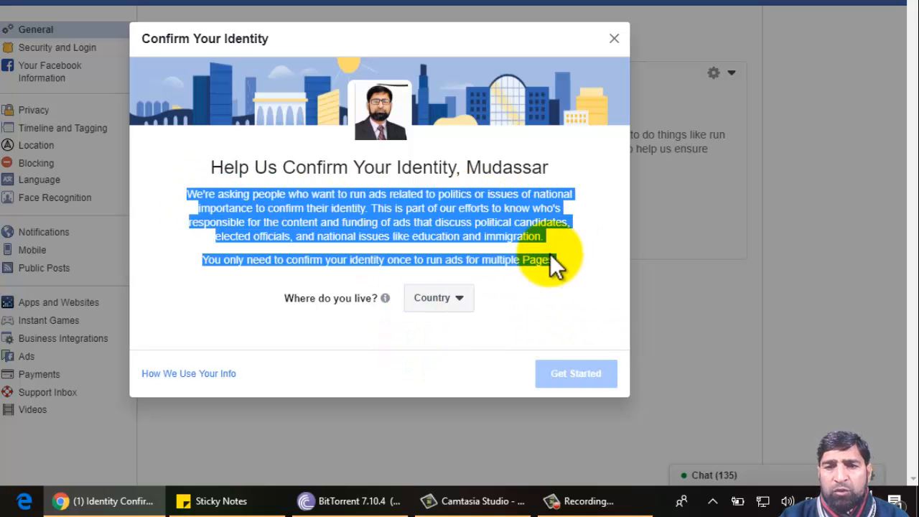
click(421, 234)
drag(307, 208, 427, 244)
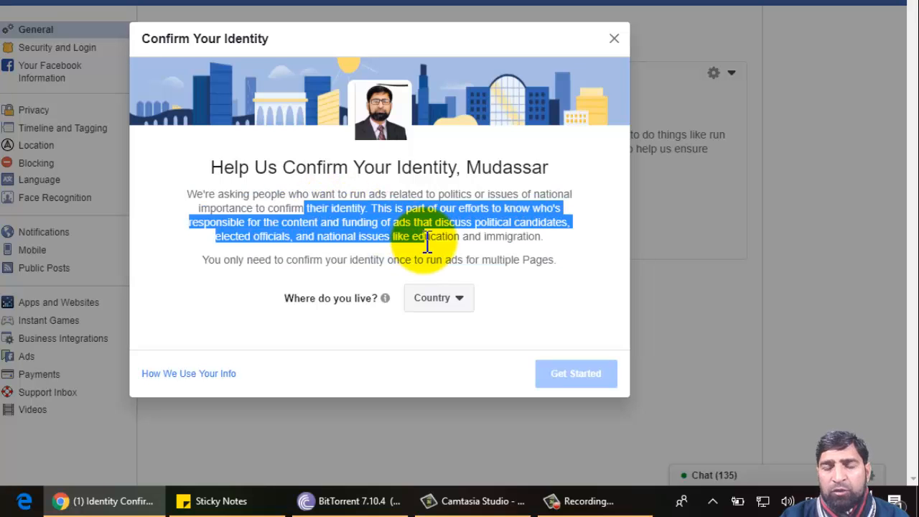
click(615, 39)
Return from the Identity Confirmation page to the General Account Settings.
click(543, 211)
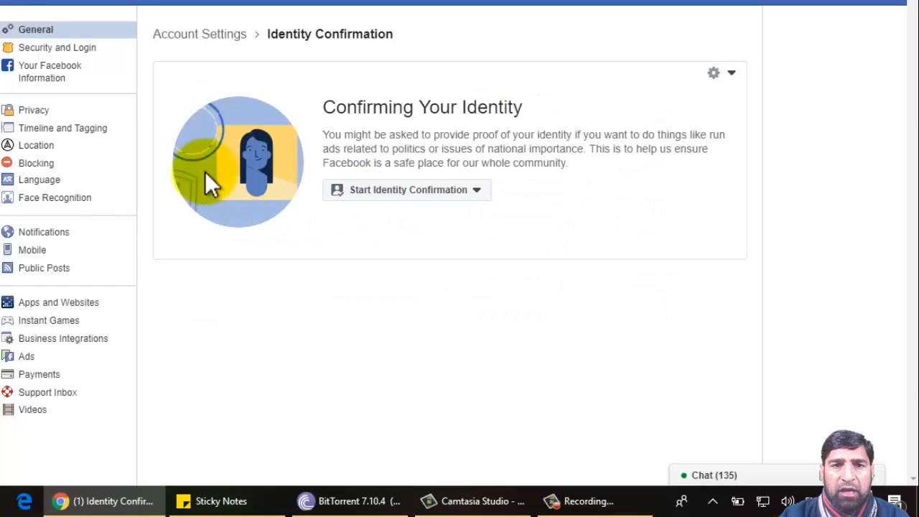
click(26, 32)
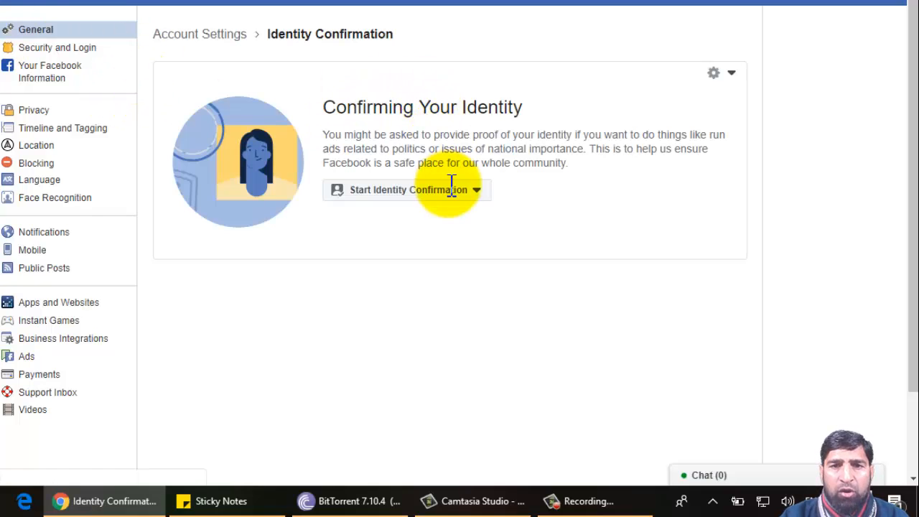
click(34, 30)
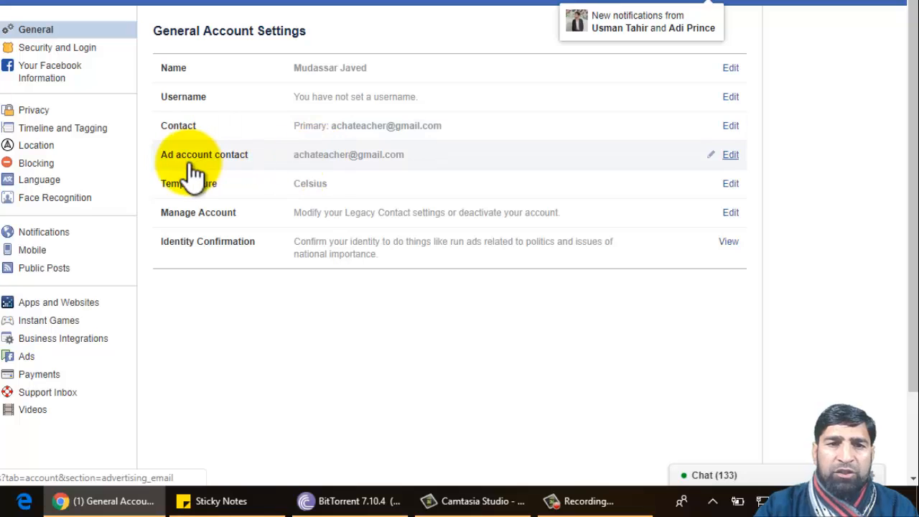